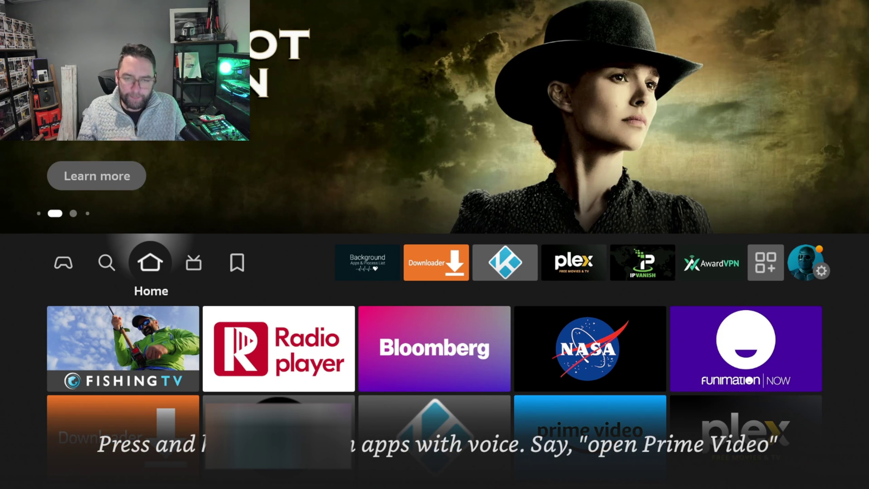
Launch Background Apps & Process List to list the 13 user apps running in the background
key(Right)
key(Right)
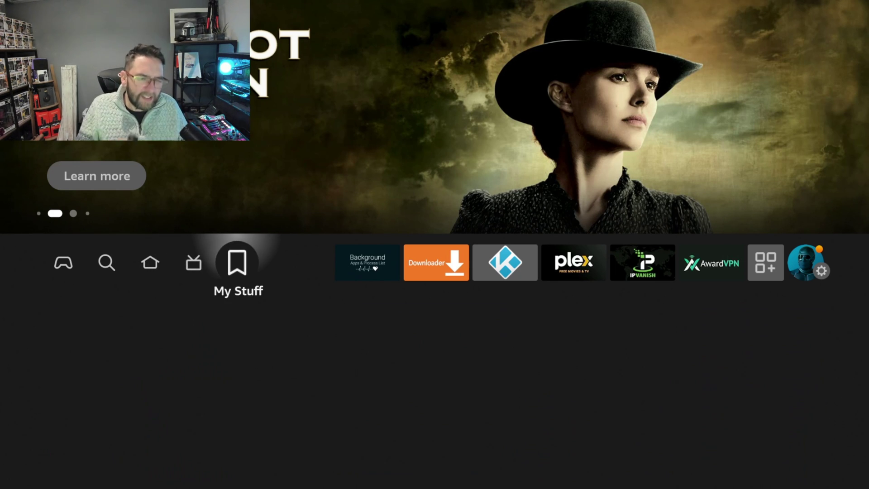
key(Left)
key(Left)
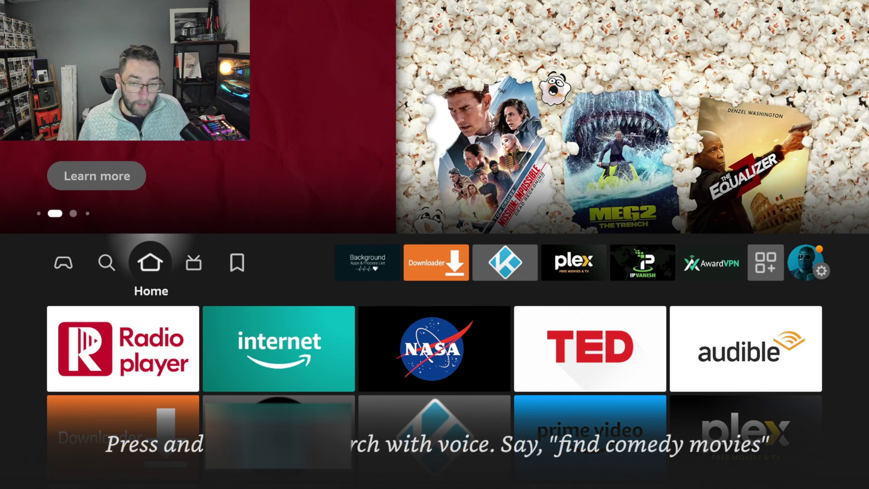
key(Right)
key(Right)
key(Right)
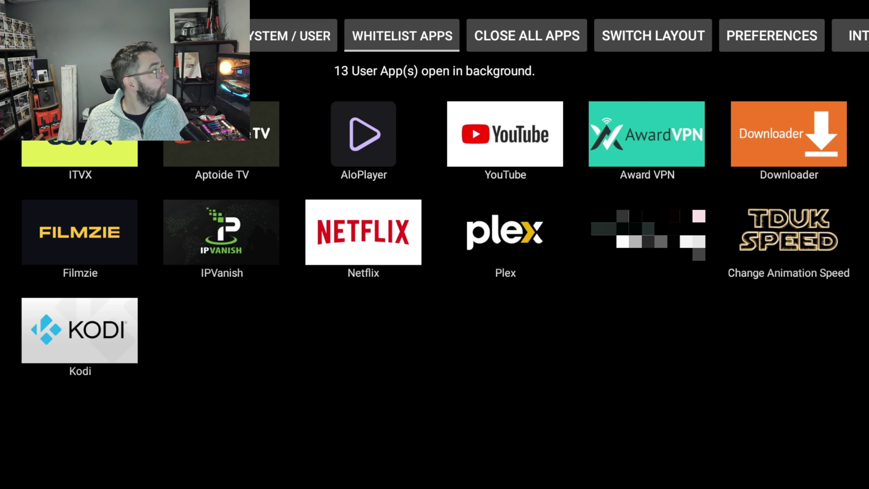
click(293, 35)
Use Close All Apps, then force-stop ITVX, Aptoide TV, AloPlayer, Award VPN, Downloader and Filmzie
key(Right)
key(Right)
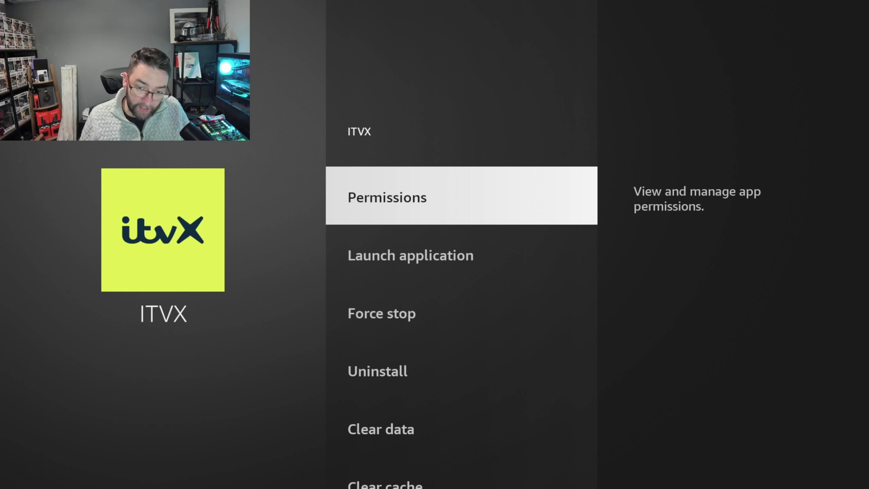
key(Down)
key(Down)
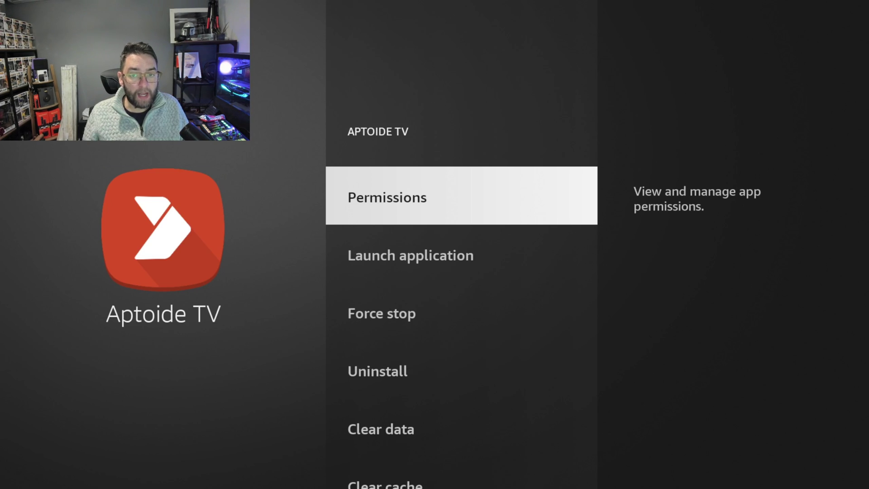
key(Down)
key(Down)
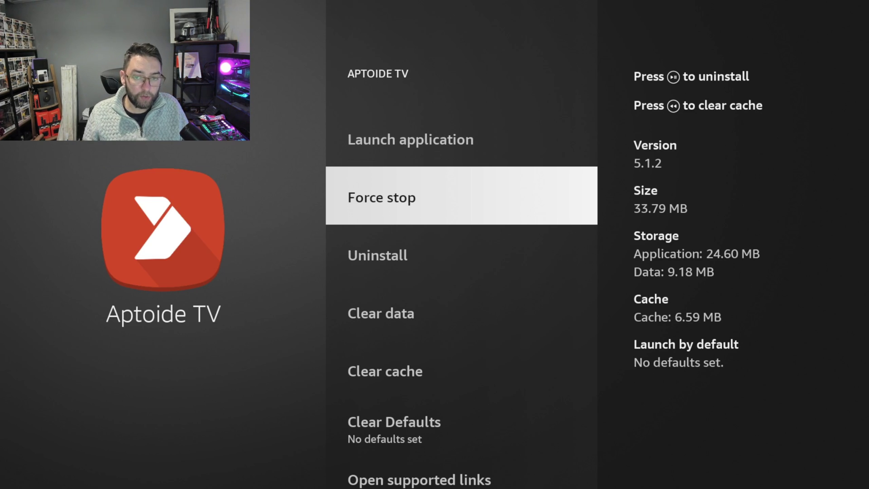
key(Down)
key(Down)
key(Up)
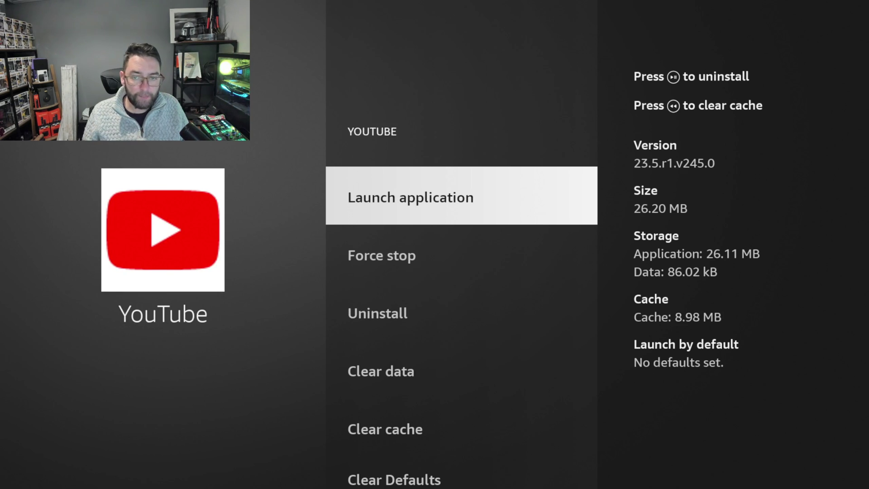
key(Down)
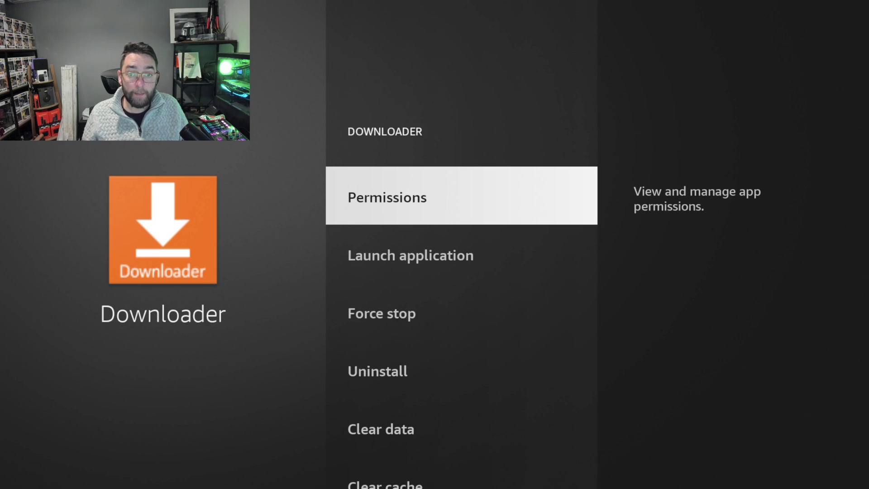
key(Down)
key(Down)
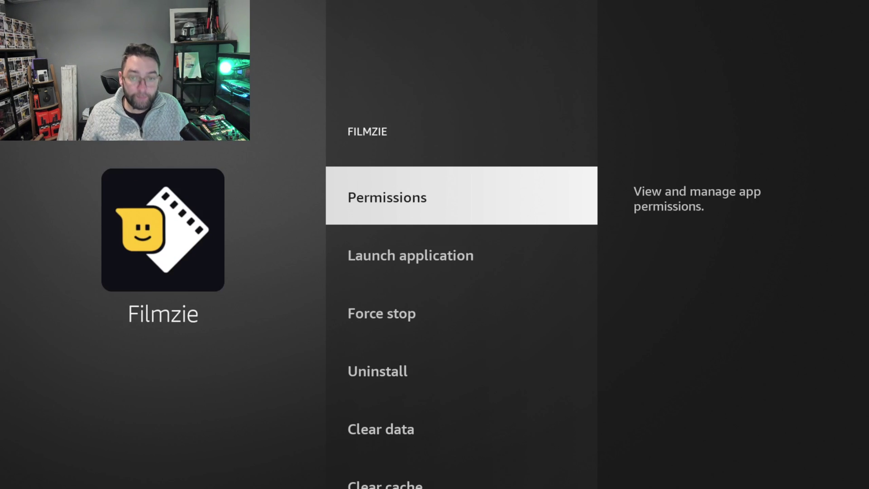
key(Down)
key(Down)
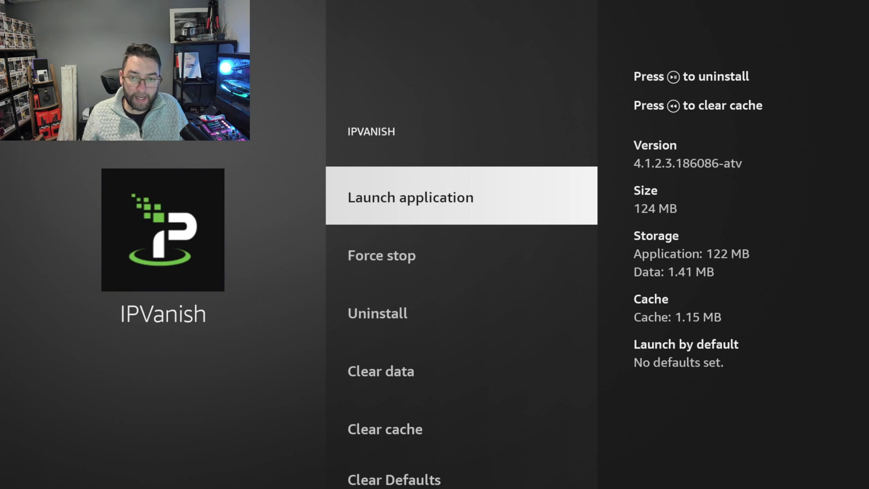
Skip IPVanish and force-stop Netflix, Plex, Change Animation Speed and Kodi
key(Down)
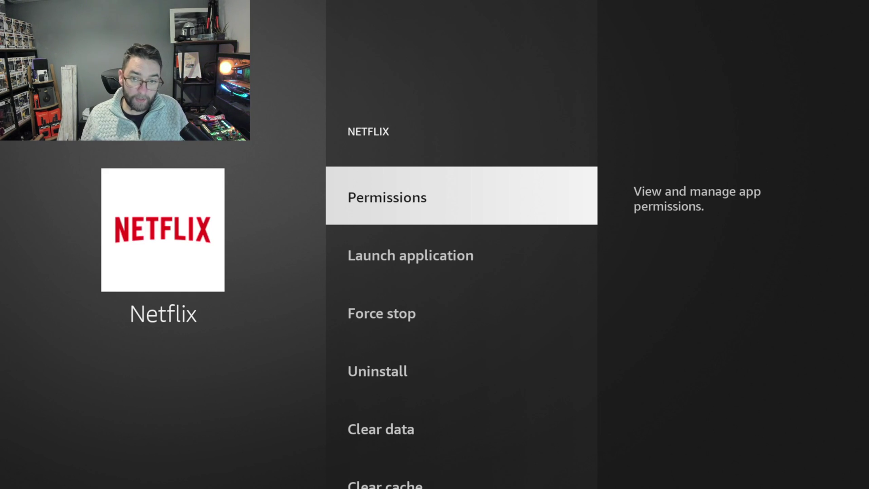
key(Down)
key(Down)
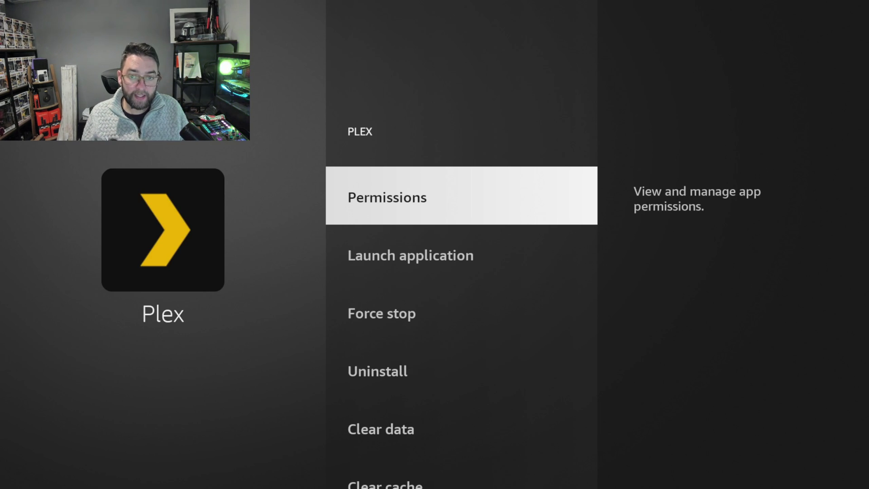
key(Down)
key(Down)
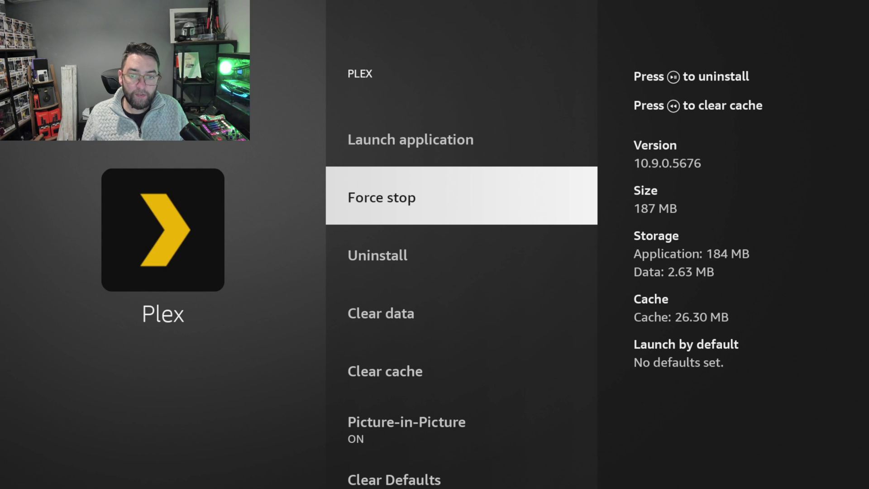
key(Down)
key(Down)
key(Up)
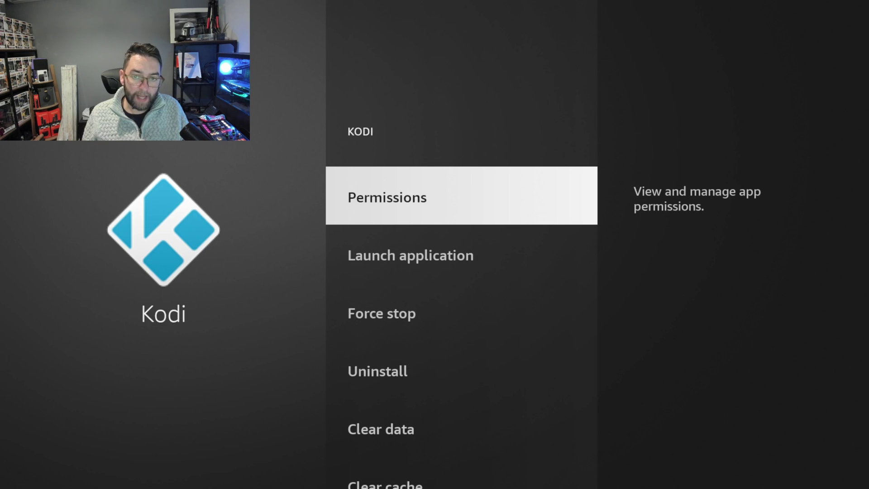
key(Down)
key(Down)
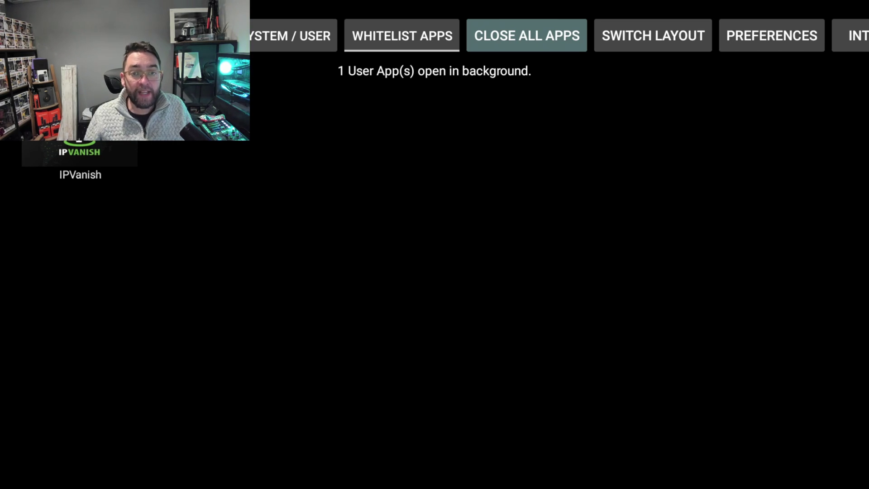
key(Escape)
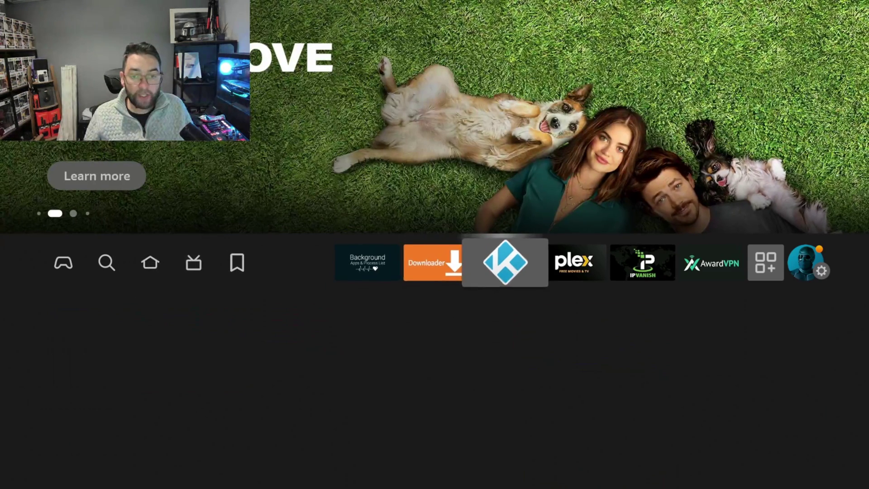
key(Left)
key(Left)
key(Left)
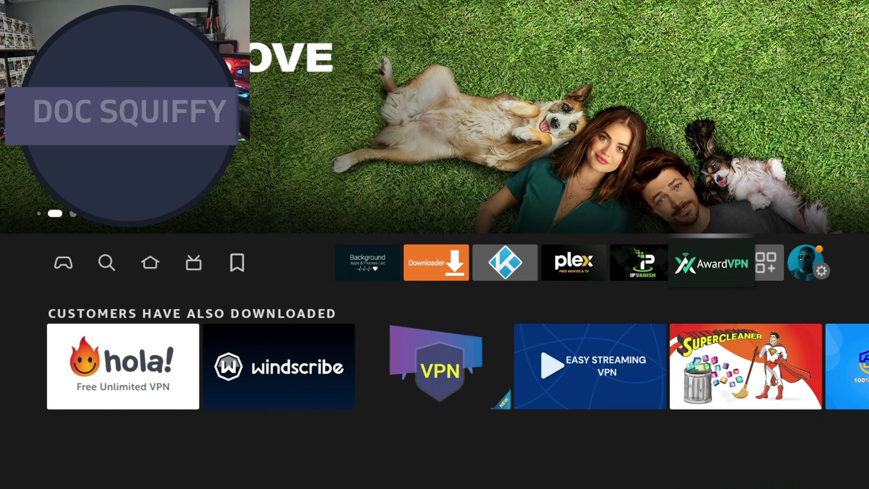
key(Right)
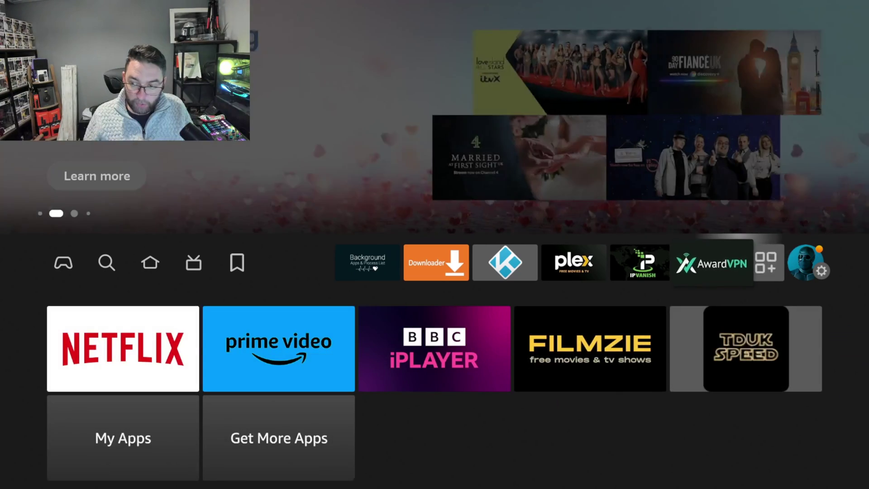
key(Left)
key(Left)
key(Left)
key(Left)
key(Left)
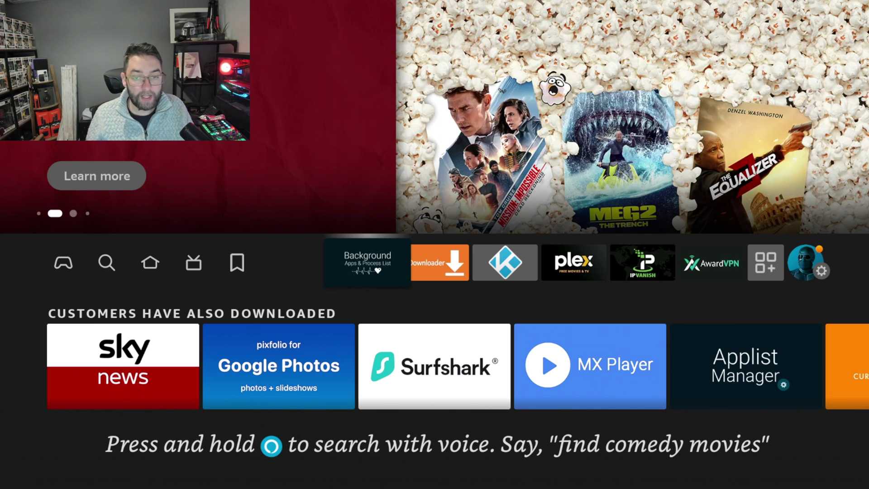
Reopen Background Apps & Process List briefly, then back out to the home screen
key(Return)
key(Escape)
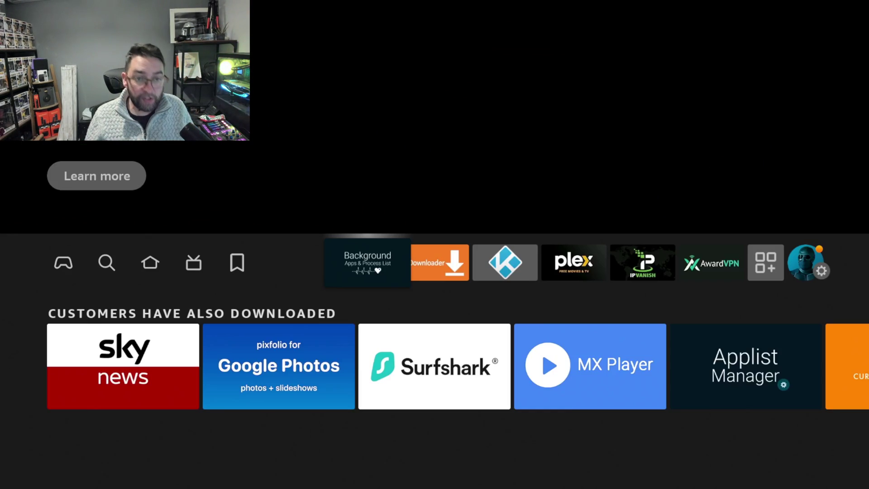
key(Left)
key(Left)
key(Left)
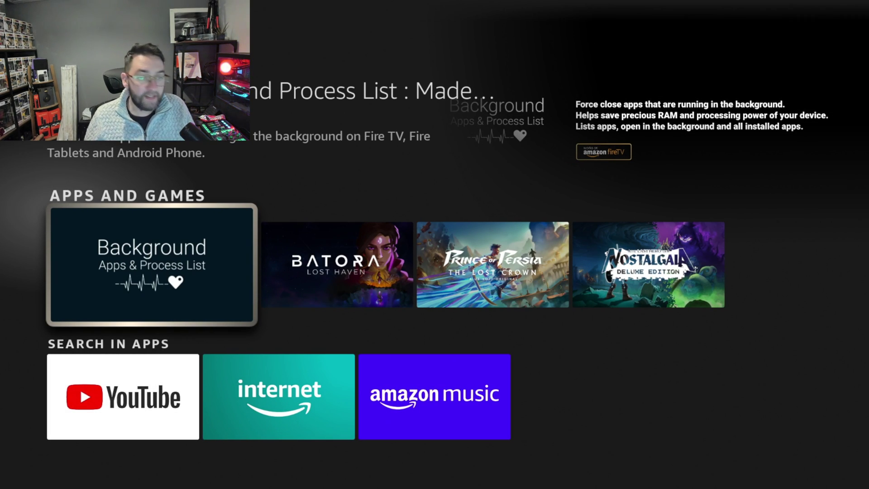
From Home, go to the Apps grid and open My Apps to see Your Apps & Channels
key(Home)
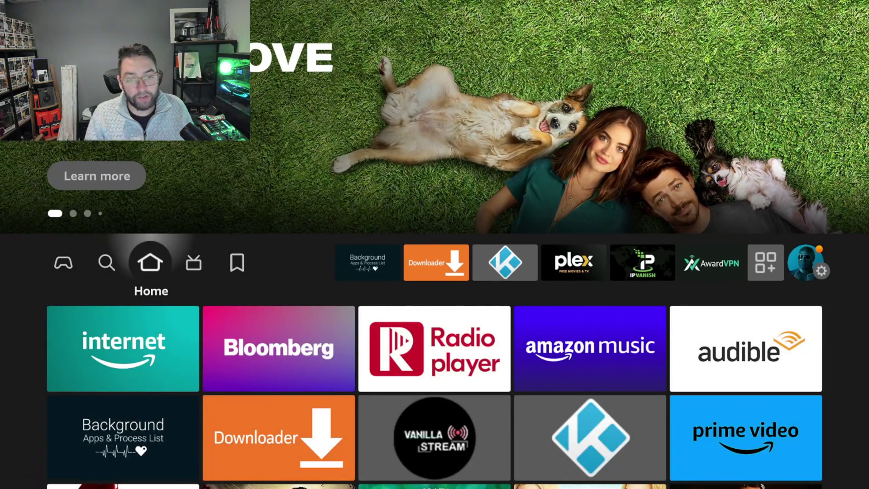
key(Right)
key(Right)
key(Right)
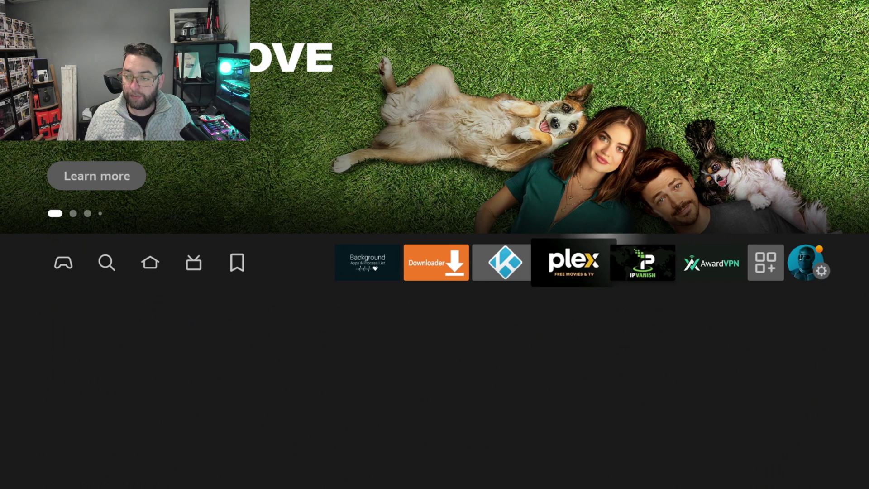
key(Down)
key(Down)
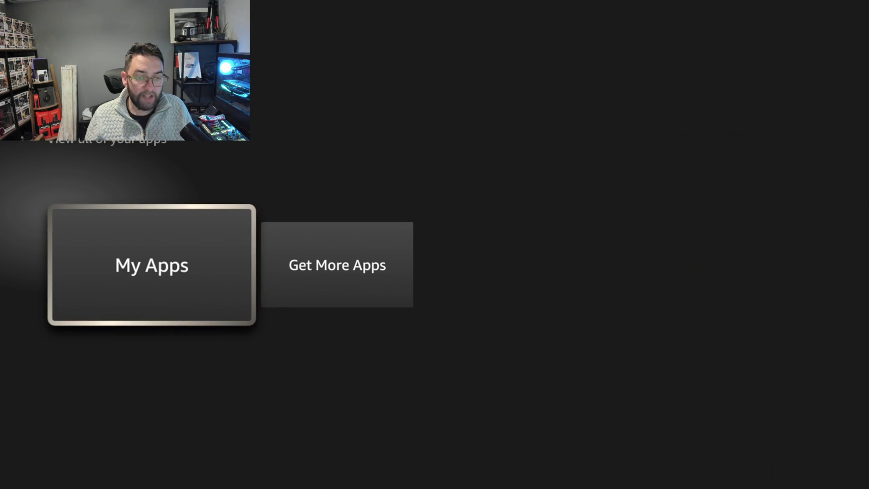
key(Return)
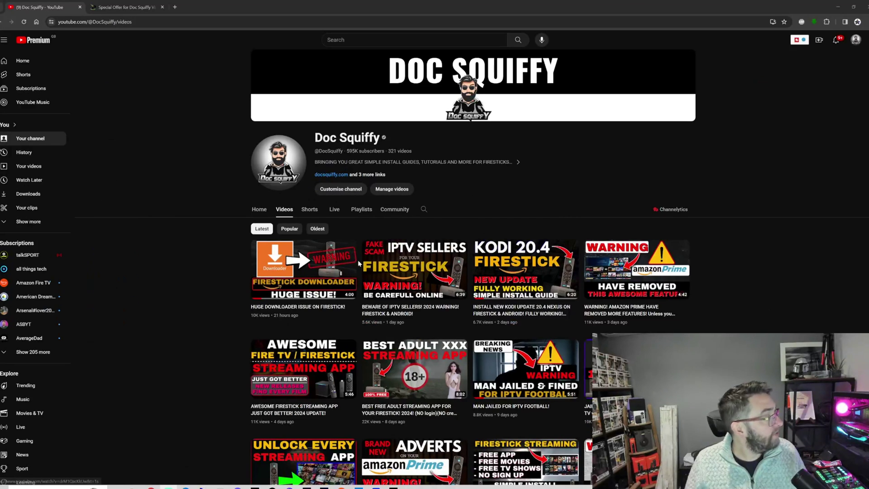
Scroll the channel's Videos page, then switch to the IPVanish 'Special Offer' tab showing up to 75% off
scroll(358, 260, down, 1)
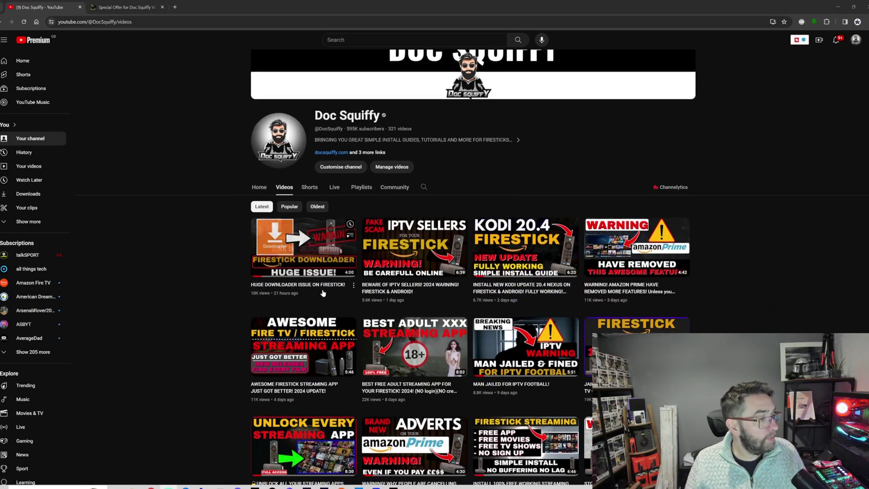
scroll(281, 270, down, 1)
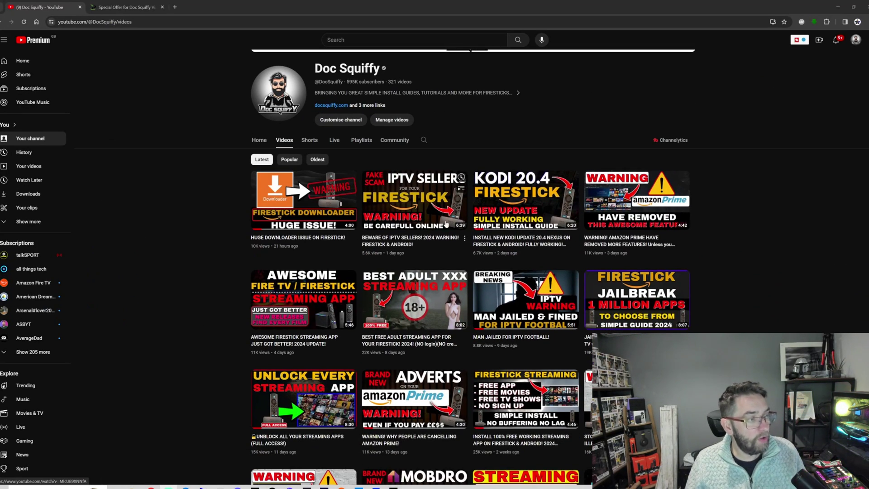
scroll(578, 183, down, 1)
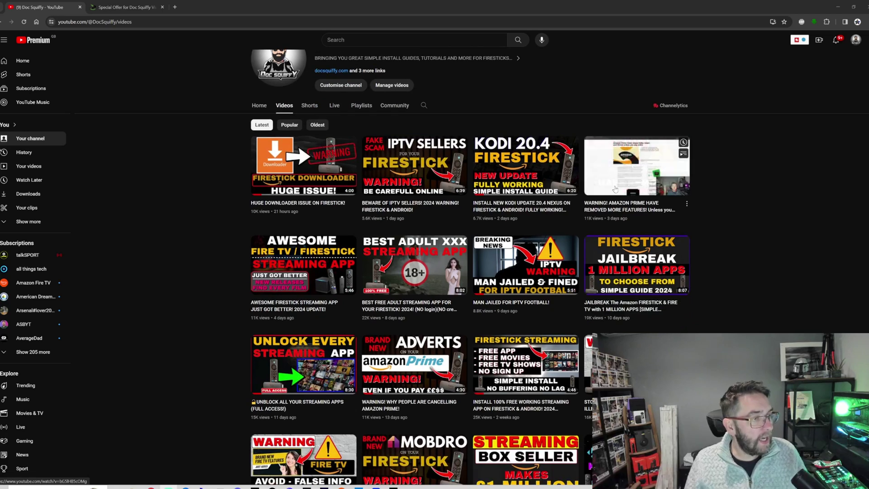
scroll(634, 238, down, 1)
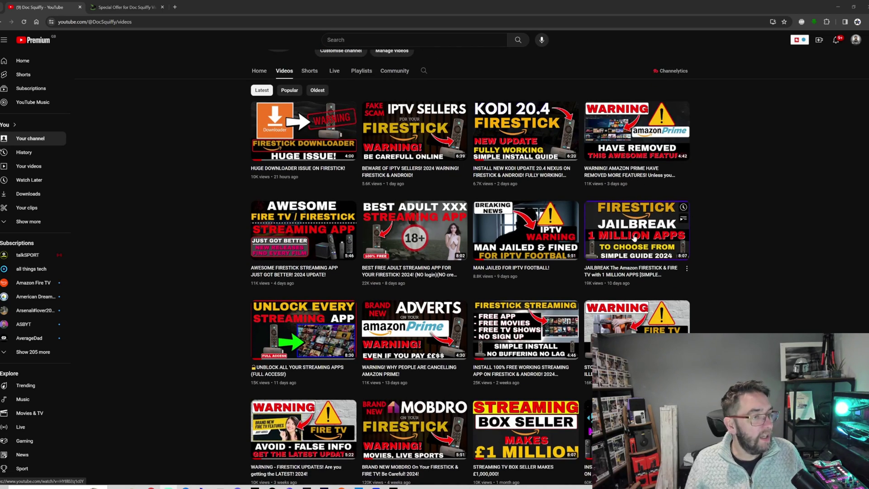
scroll(634, 238, down, 1)
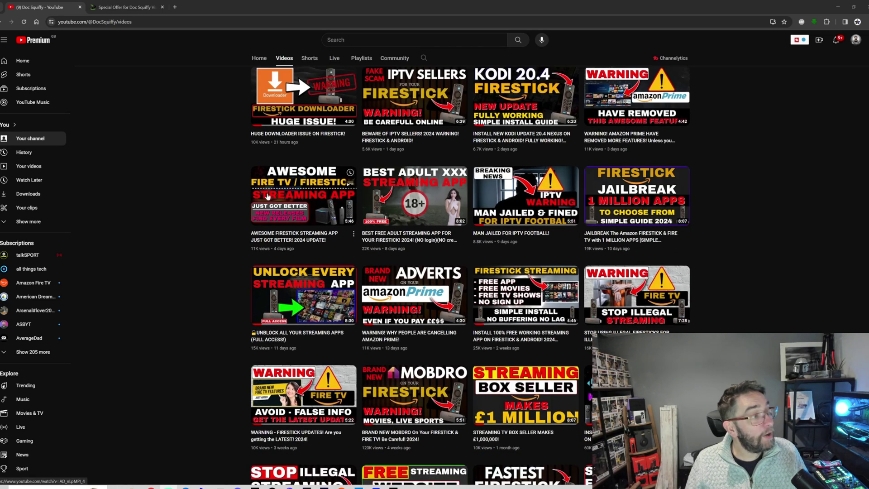
scroll(232, 193, down, 1)
scroll(232, 194, up, 6)
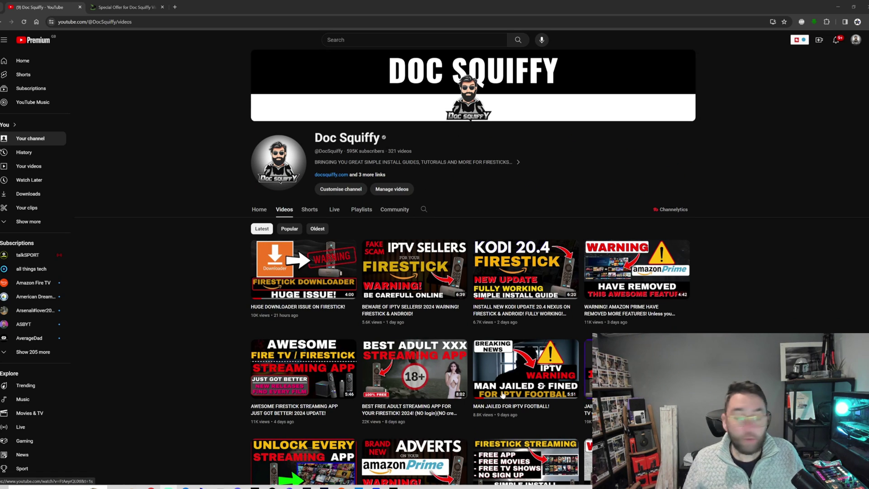
click(138, 7)
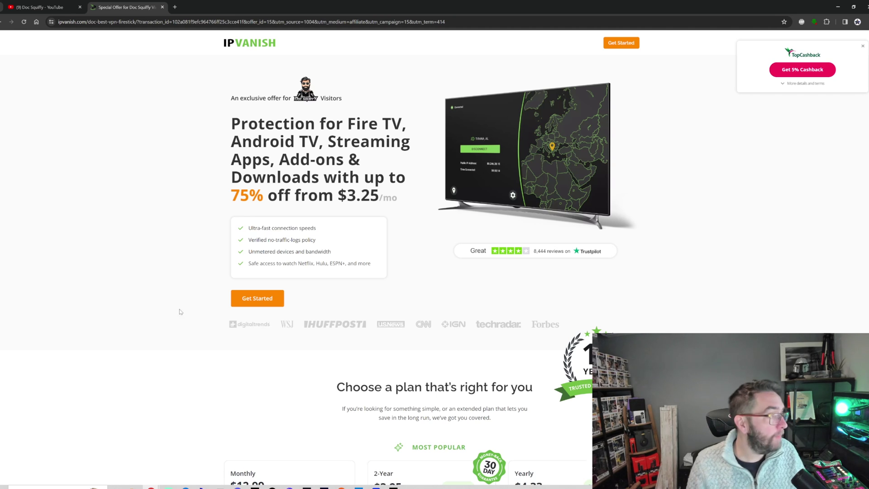
Switch back to the YouTube tab with Ctrl+Tab and scroll the Videos grid back to the top
key(ctrl+Tab)
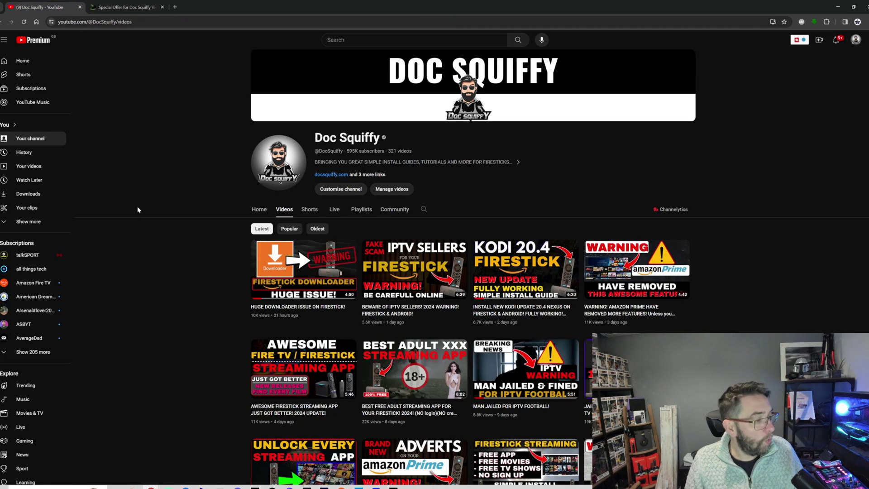
scroll(138, 210, down, 7)
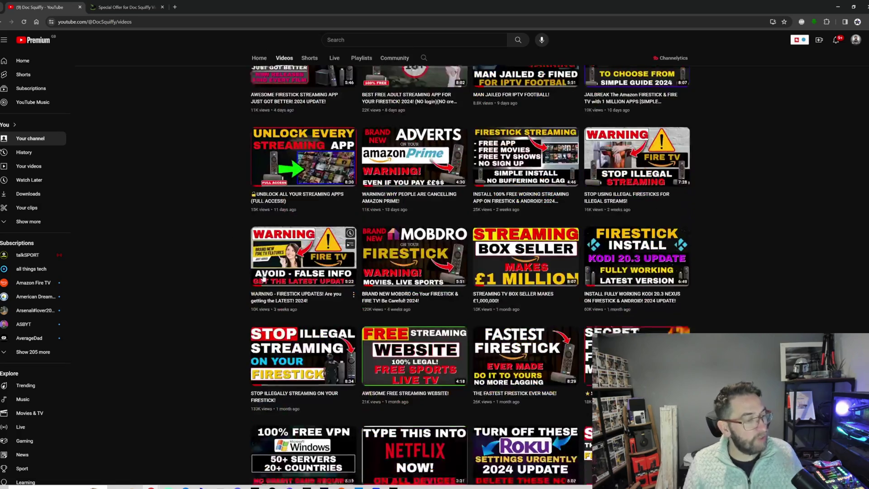
scroll(261, 271, up, 6)
scroll(261, 270, up, 1)
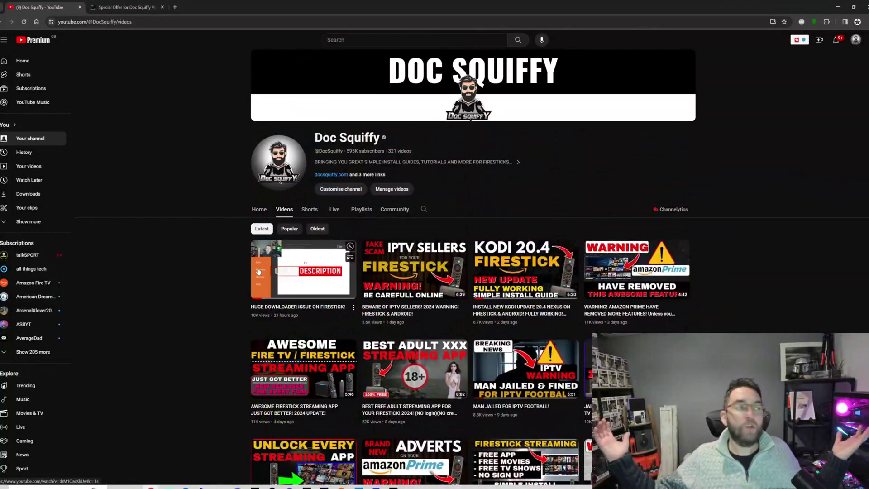